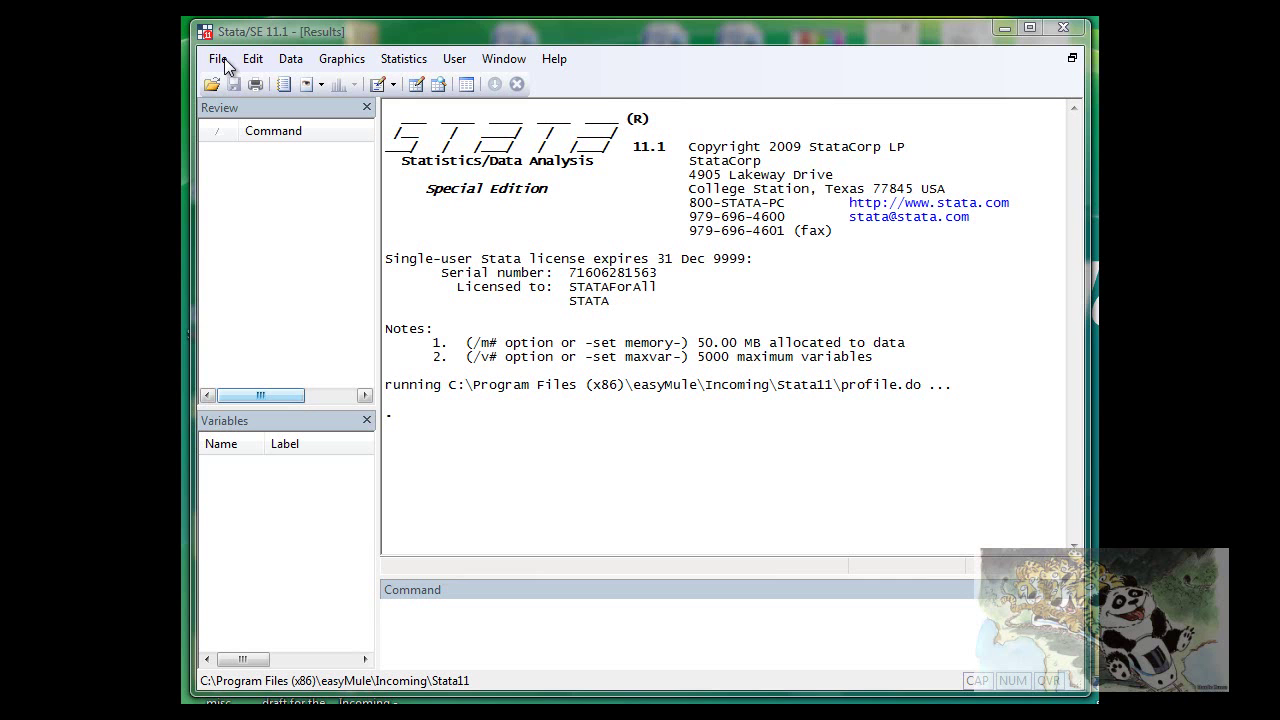
Step: Pick the gss7210_r1_1 dataset in the Open dialog to load it
click(211, 84)
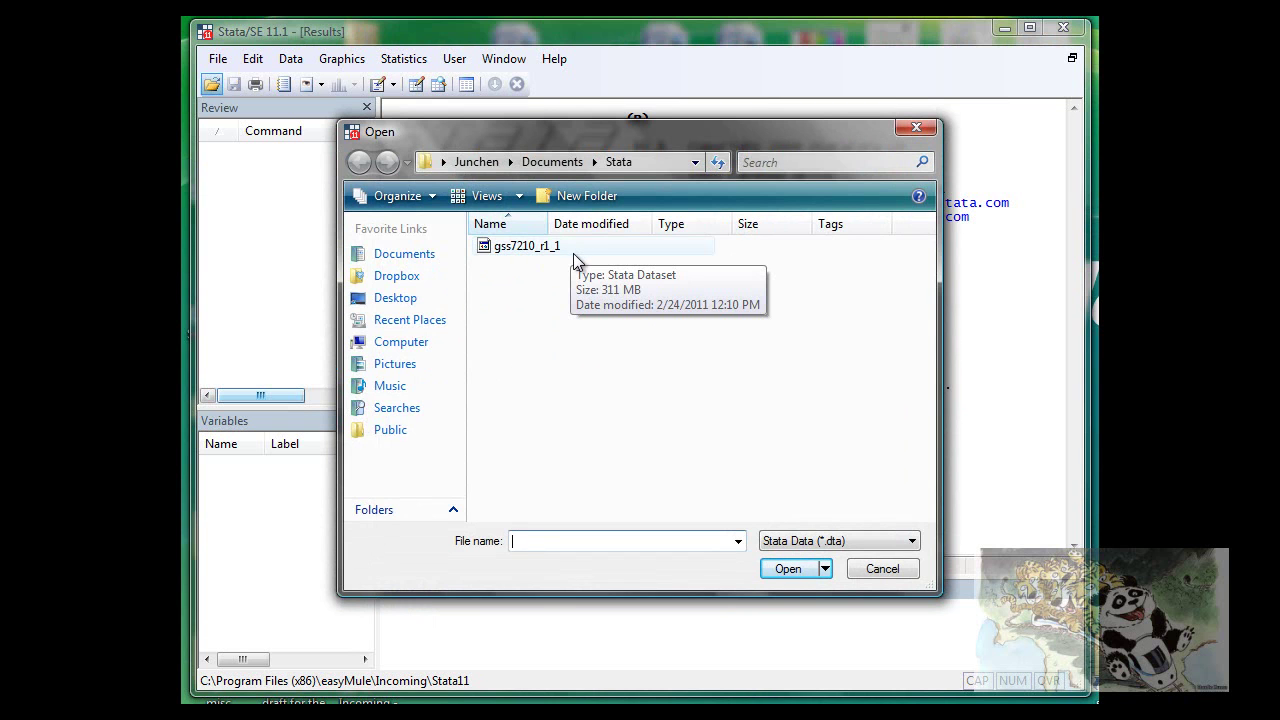
drag(627, 133, 708, 168)
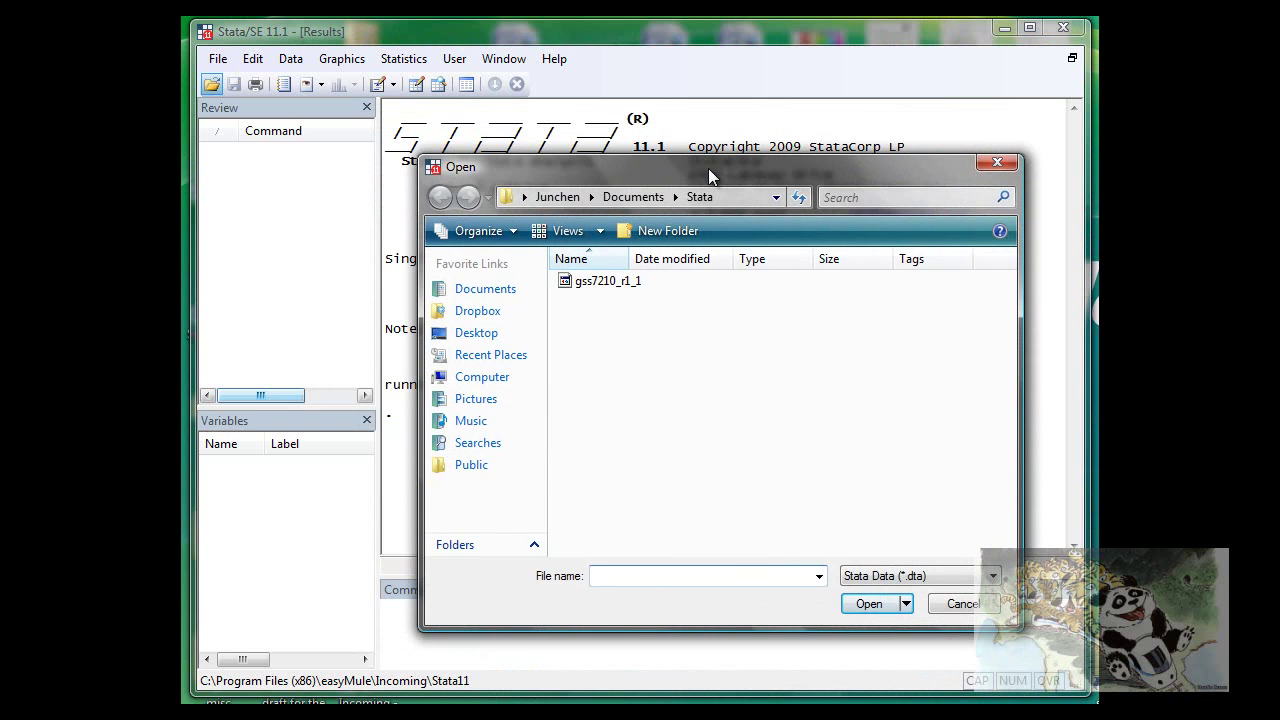
click(656, 285)
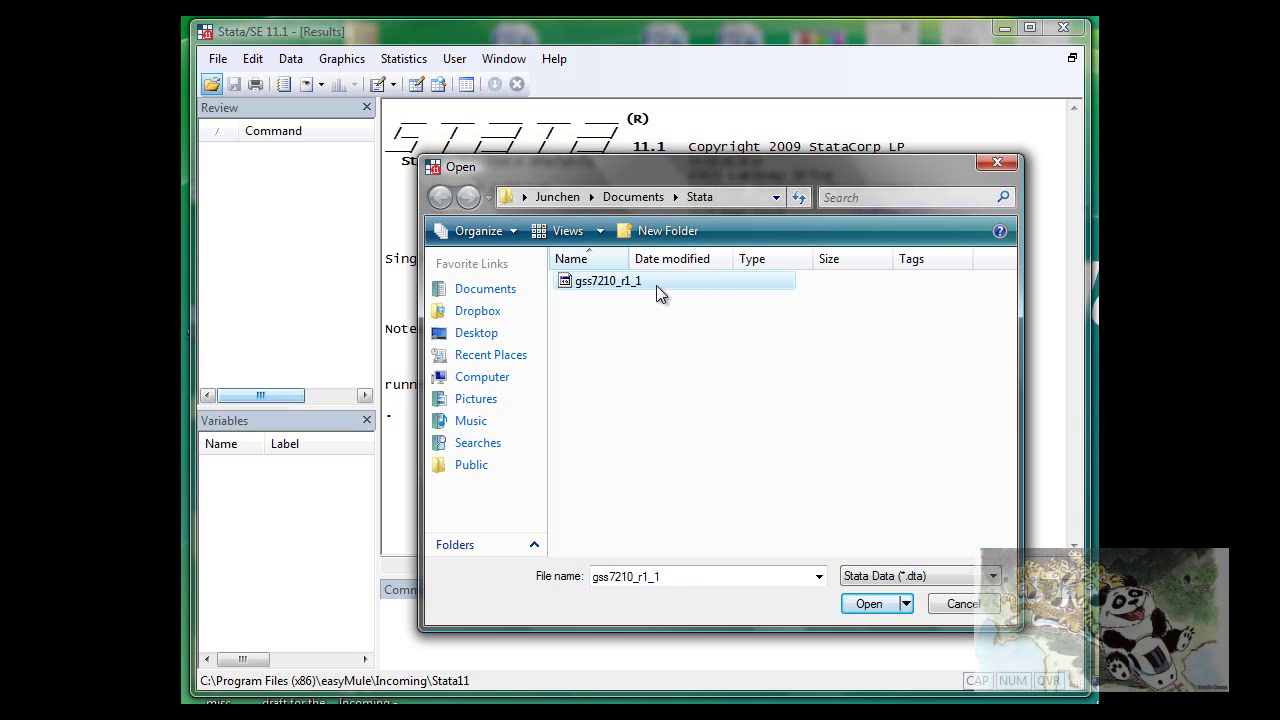
click(880, 606)
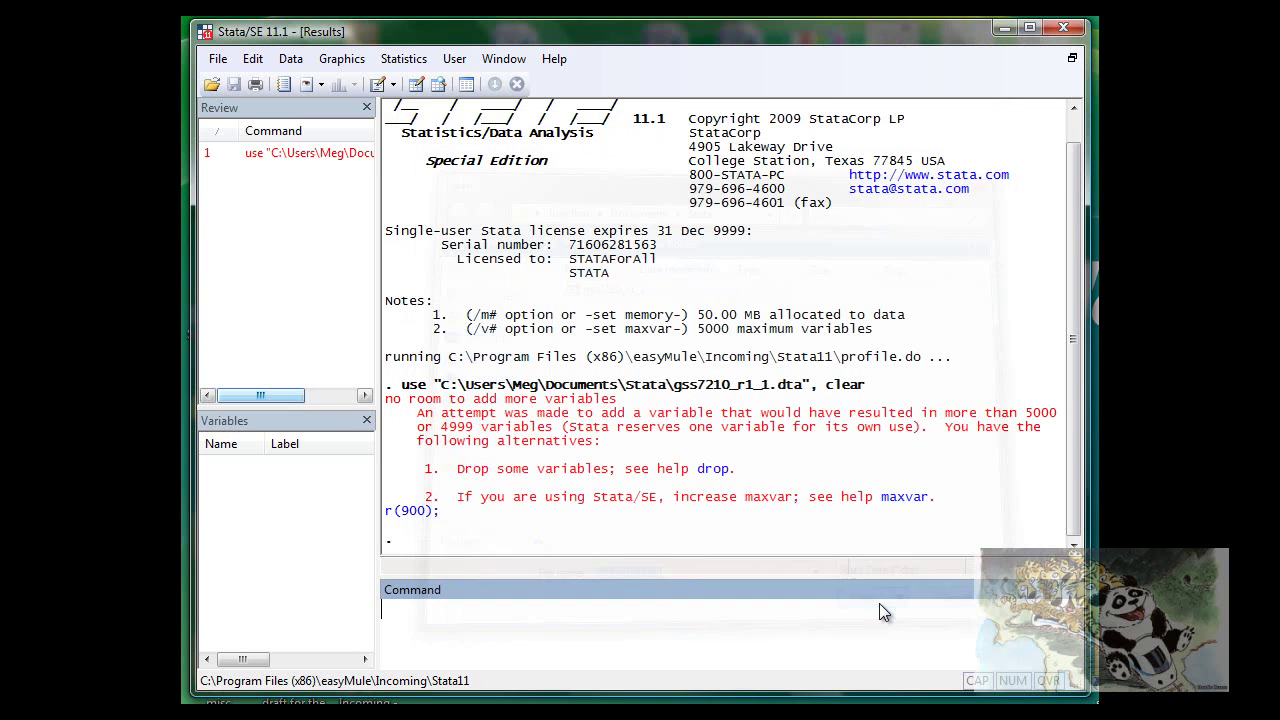
click(745, 355)
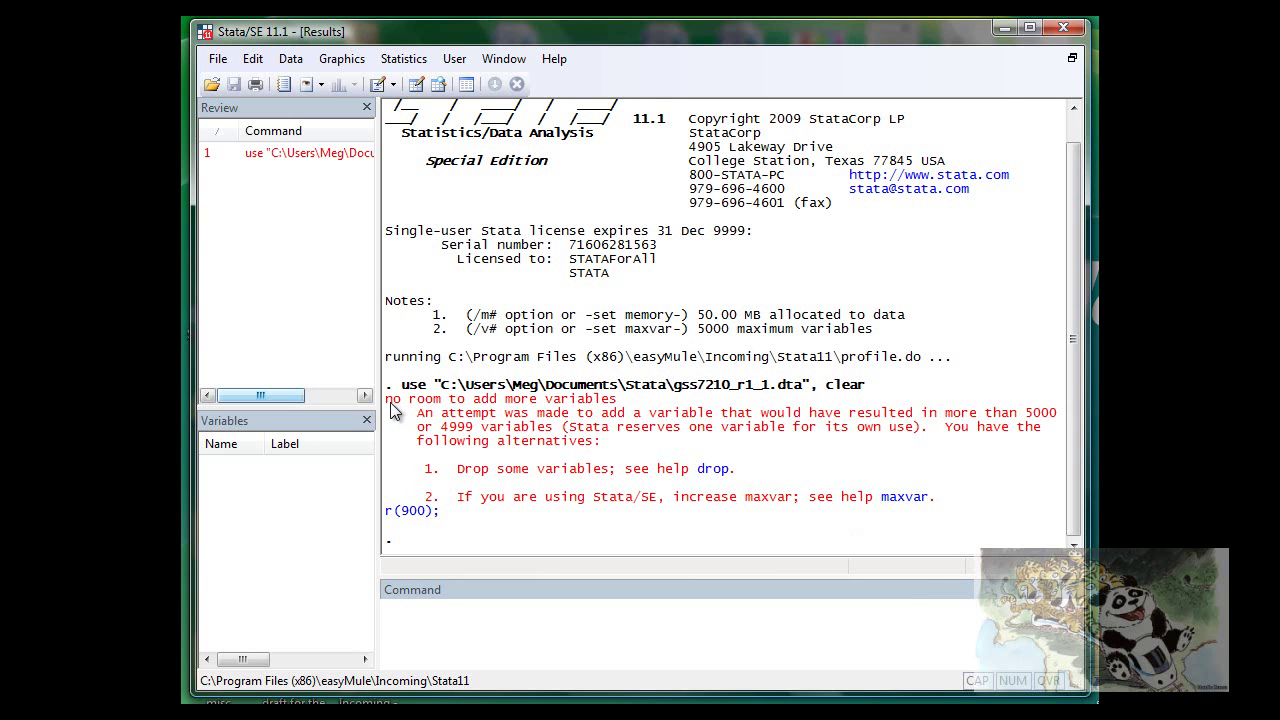
drag(390, 402, 622, 514)
click(628, 438)
drag(697, 314, 729, 341)
drag(698, 315, 730, 319)
click(733, 320)
Step: Run the set command and page through the full settings listing
click(500, 605)
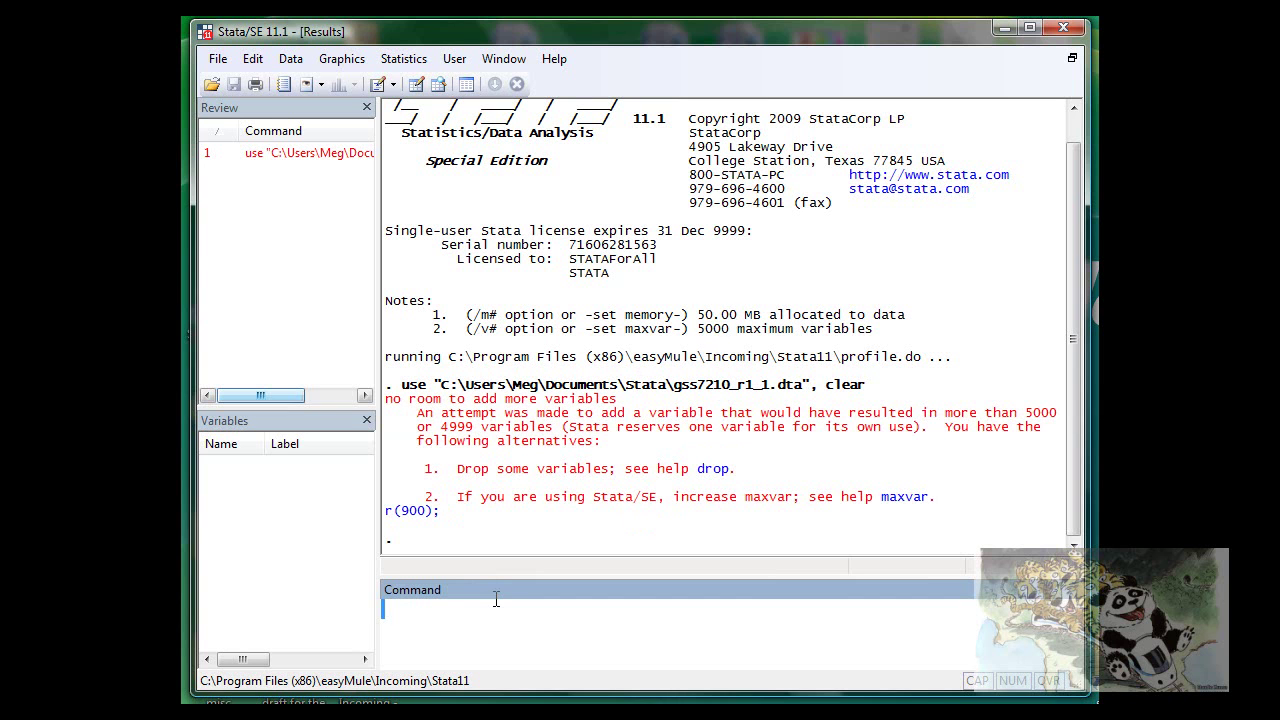
text(set)
key(Return)
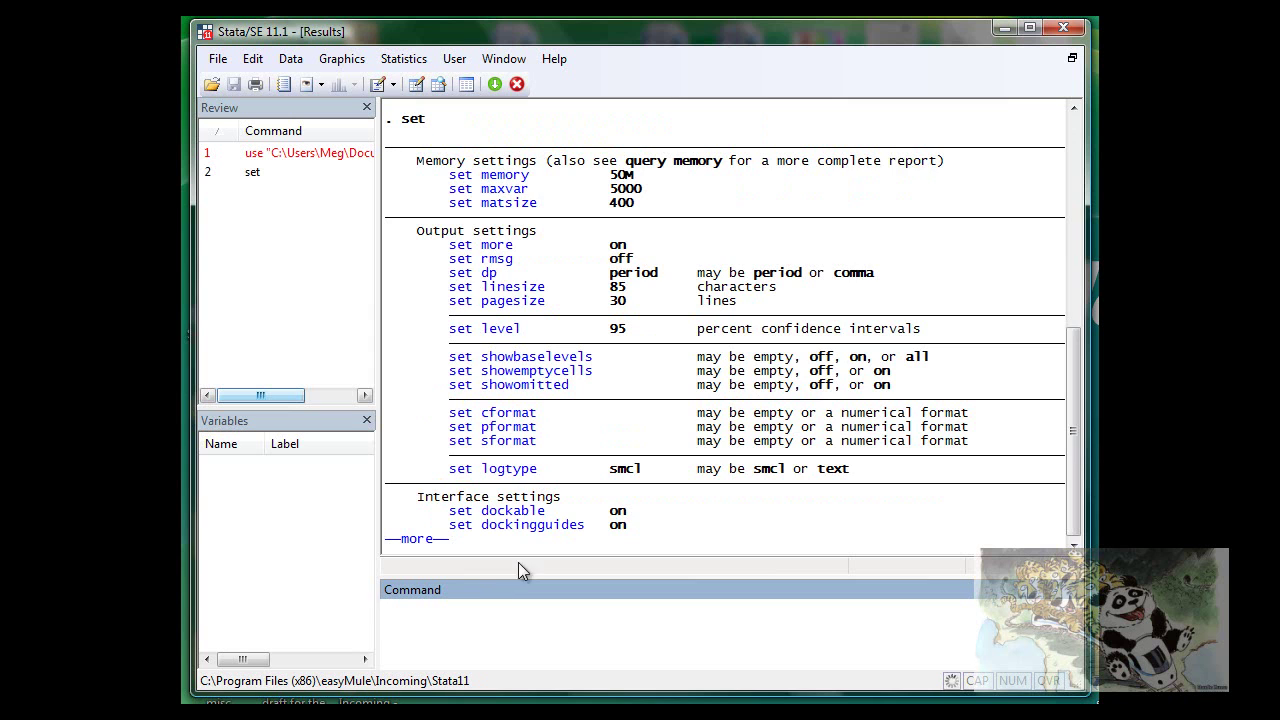
key(space)
key(space)
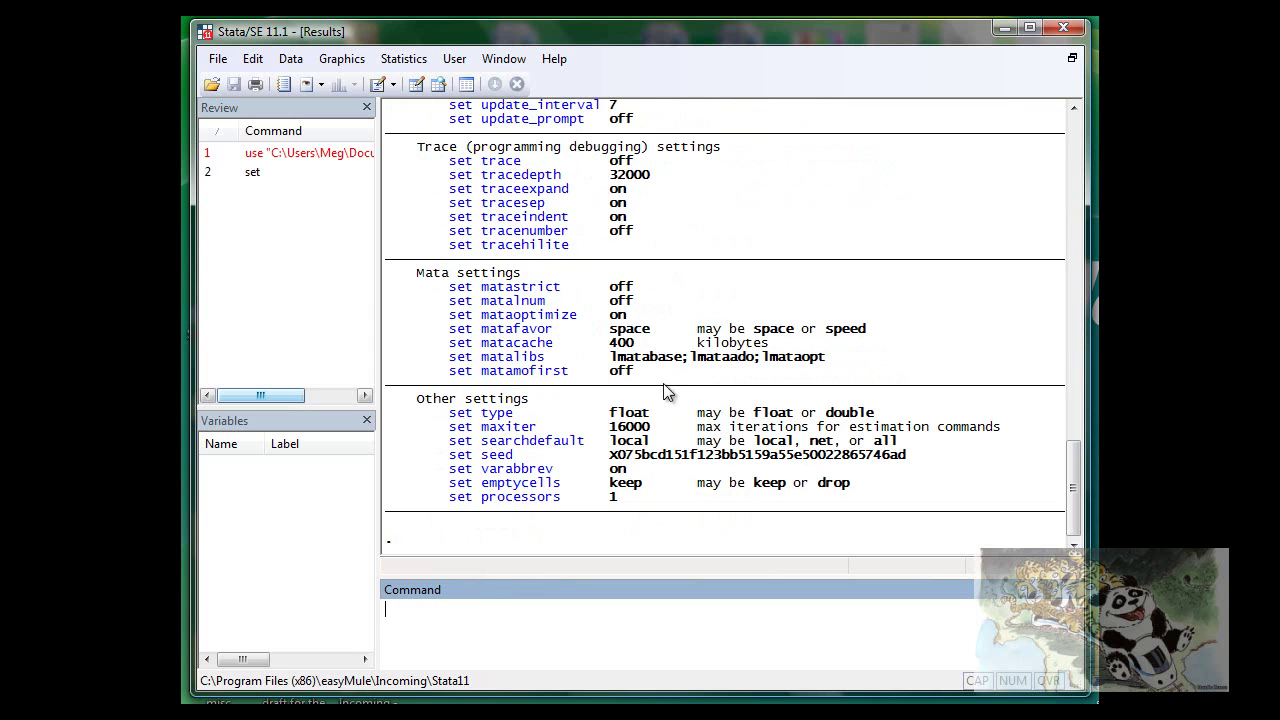
scroll(755, 261, up, 3)
scroll(755, 261, up, 20)
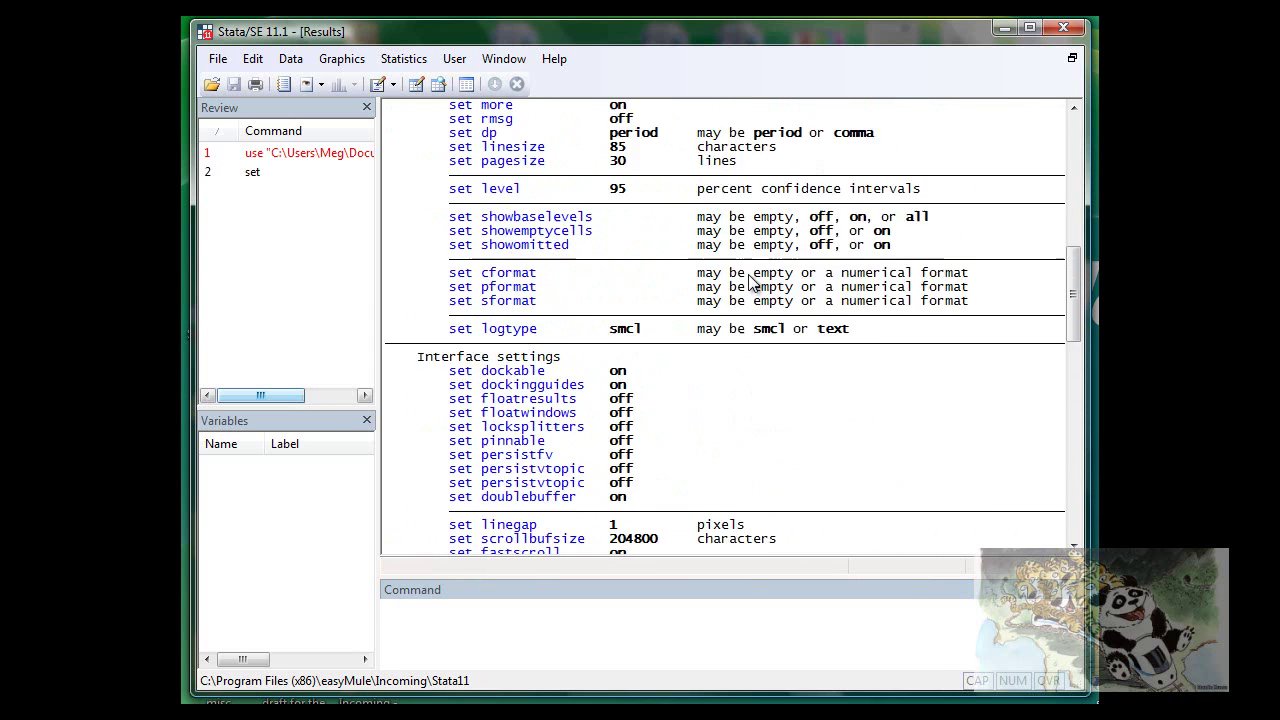
scroll(747, 274, down, 4)
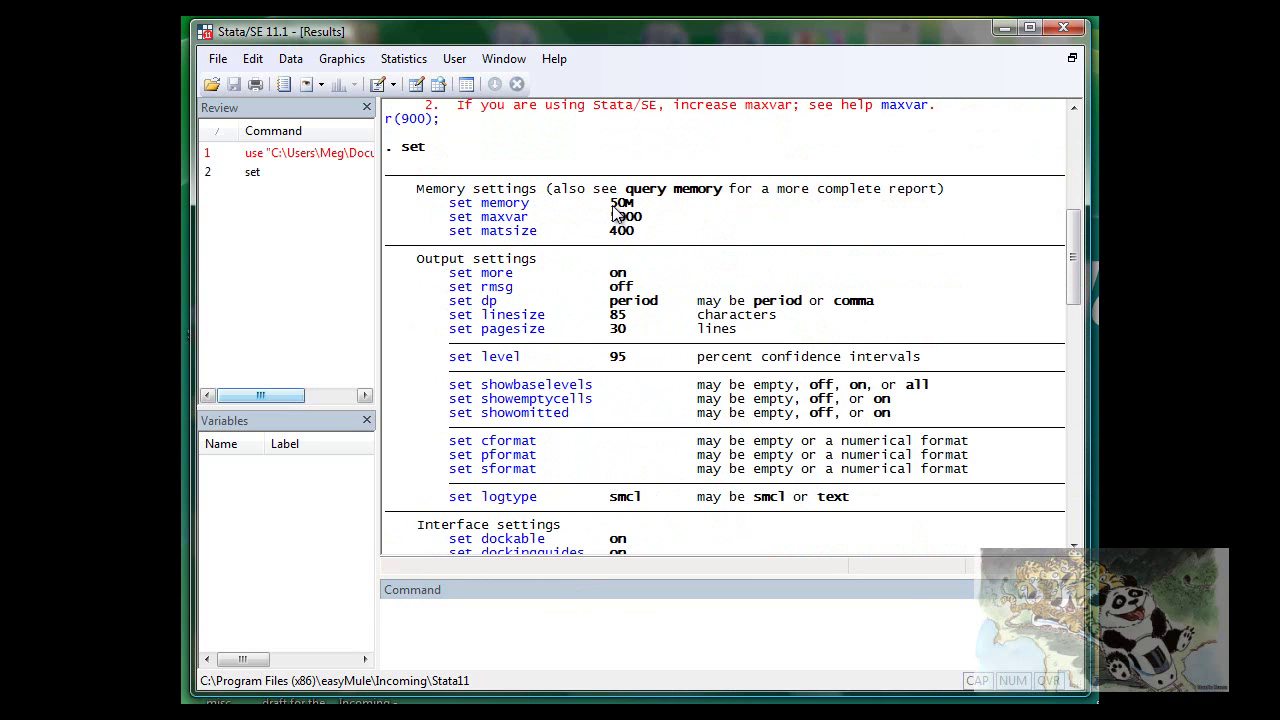
Step: Highlight the memory value 50M and the maxvar value 5000 in the settings output
drag(609, 204, 649, 205)
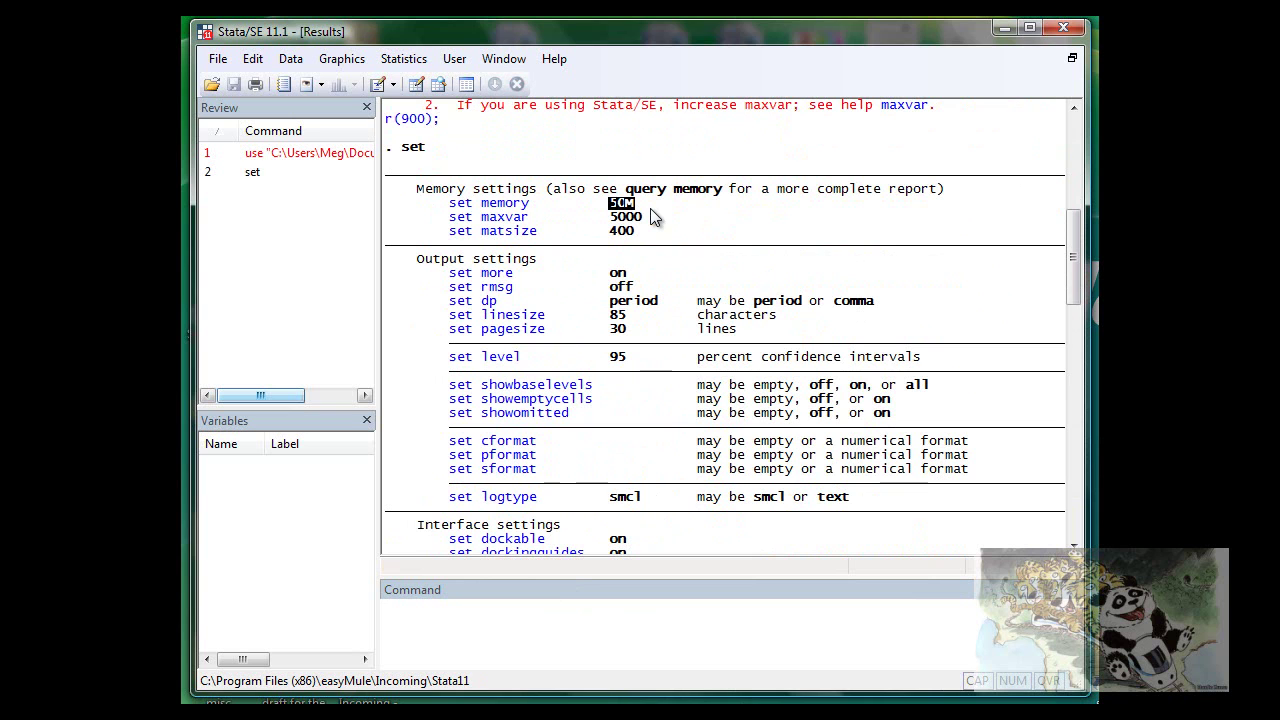
drag(646, 224, 612, 222)
click(618, 226)
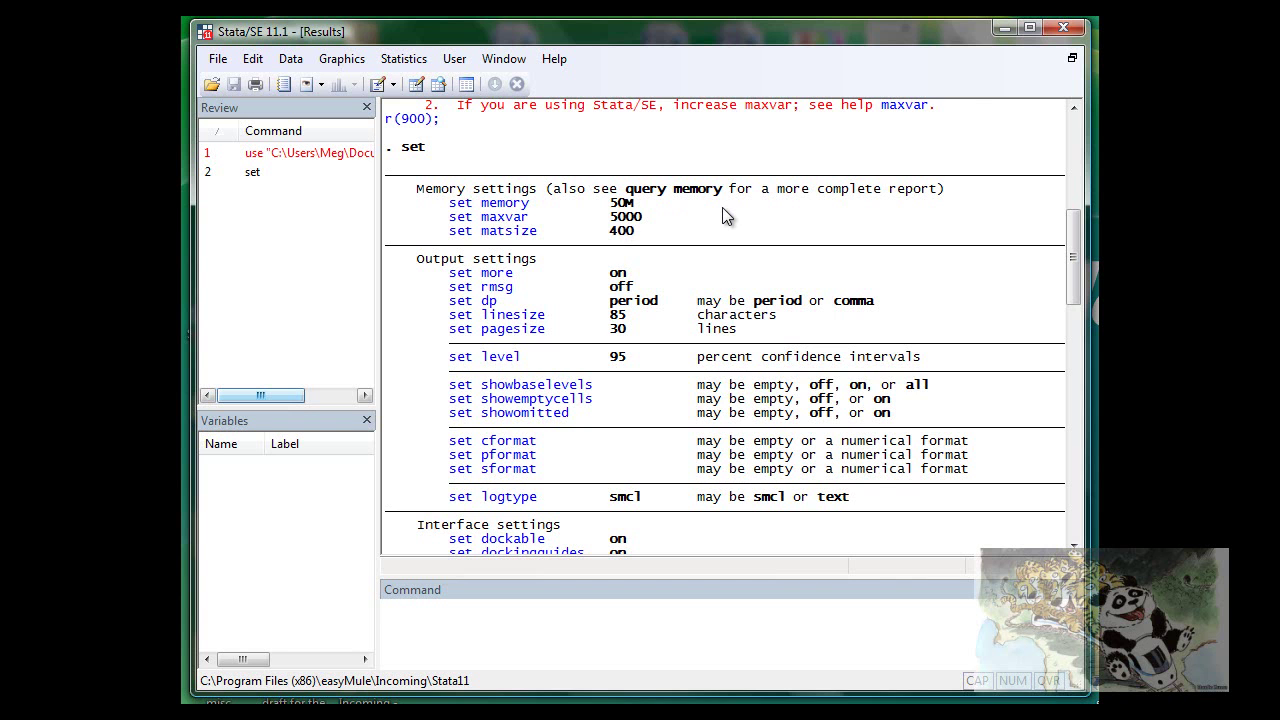
scroll(722, 215, up, 6)
scroll(720, 212, up, 2)
scroll(720, 212, down, 5)
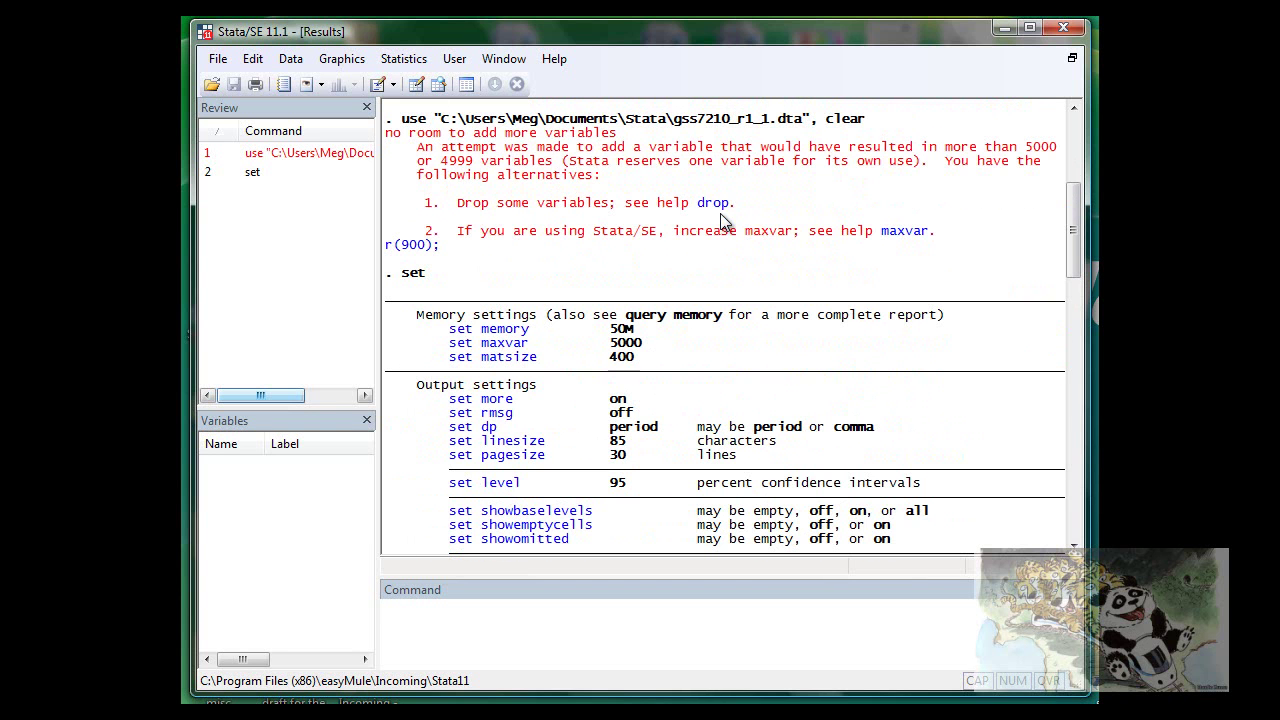
Step: Run set memory 600m and then set maxvar 10000
click(457, 653)
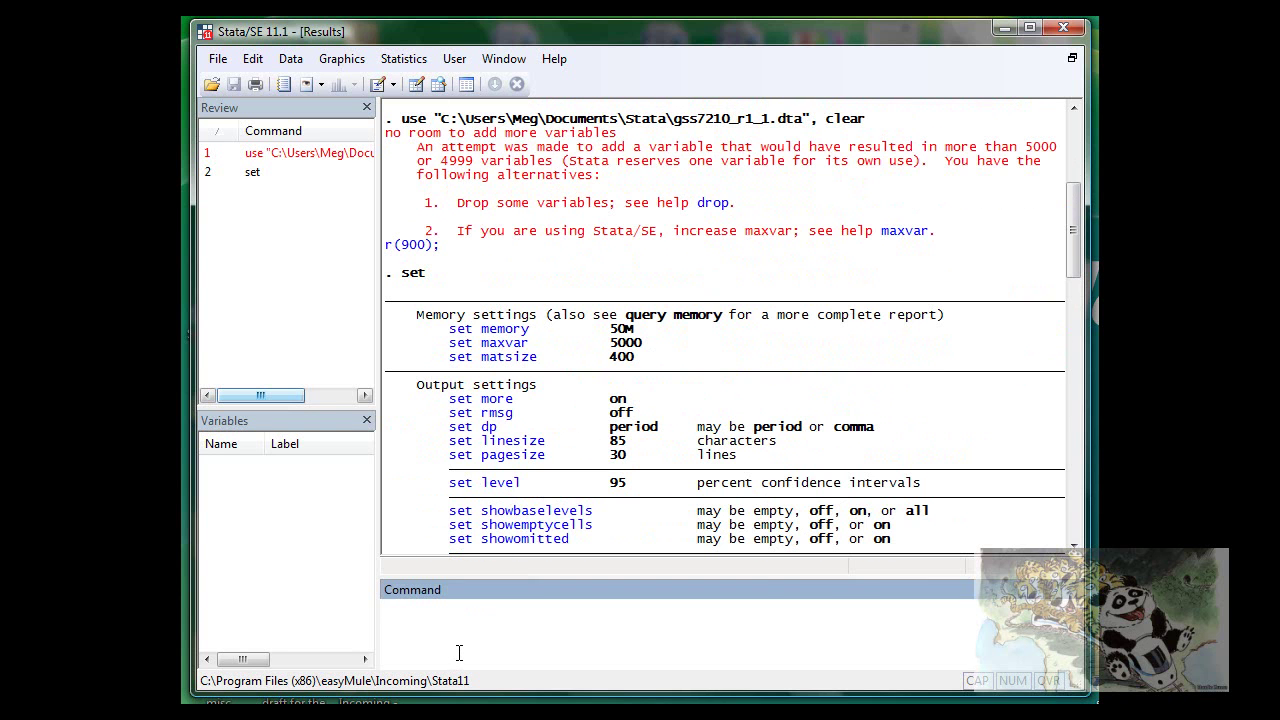
text(set memory 600 m)
key(BackSpace)
key(BackSpace)
text(m)
key(Return)
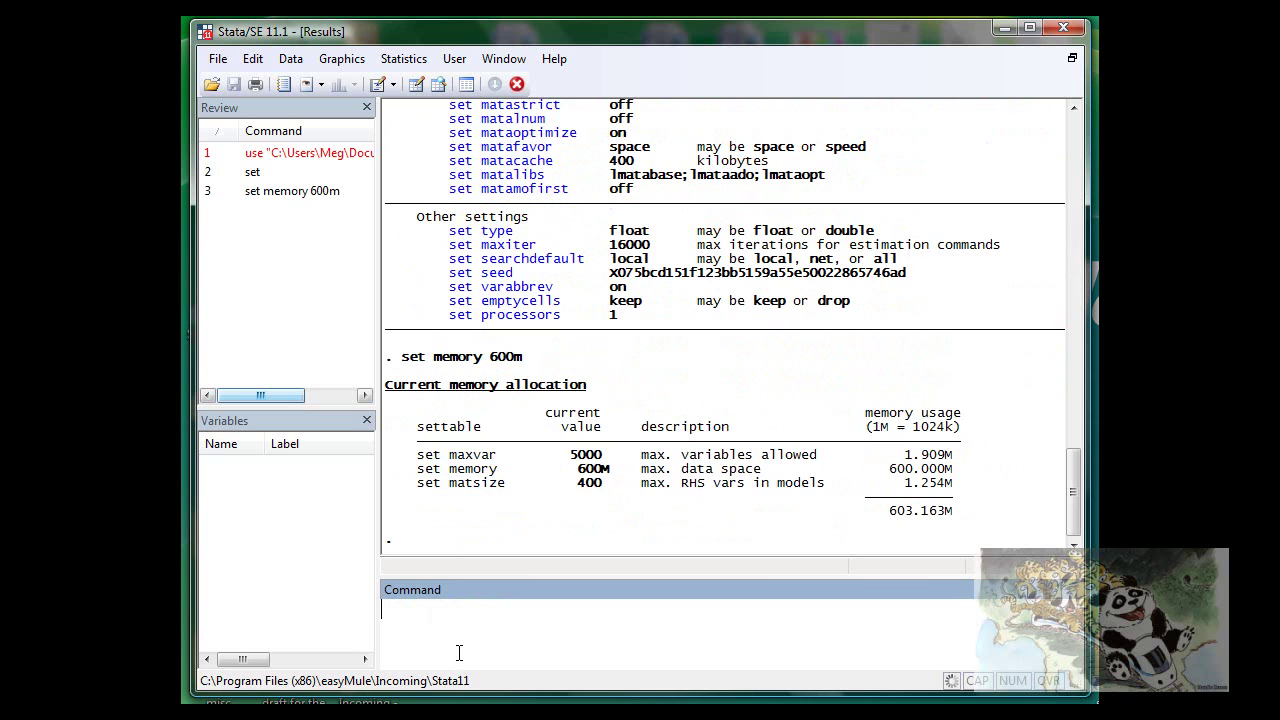
text(set maxvar)
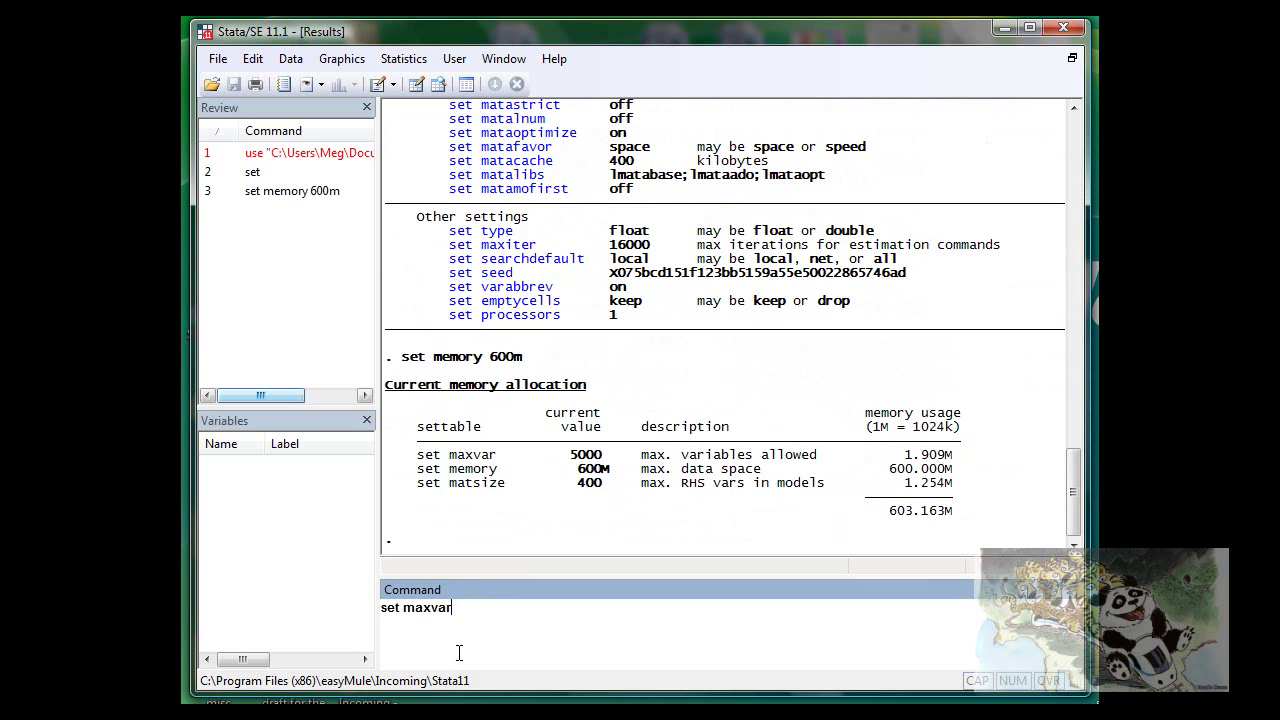
text( 10000)
key(Return)
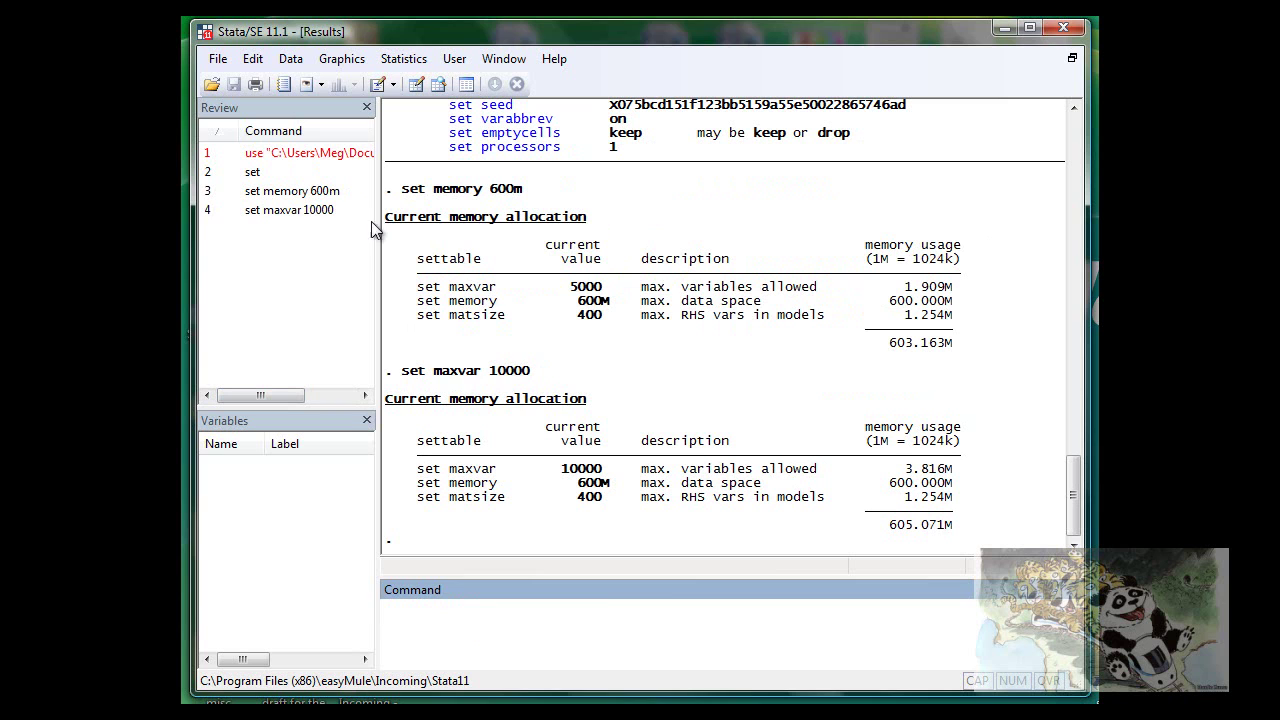
Step: Rerun the recalled use command to load gss7210_r1_1.dta, then widen the left panels slightly
click(308, 153)
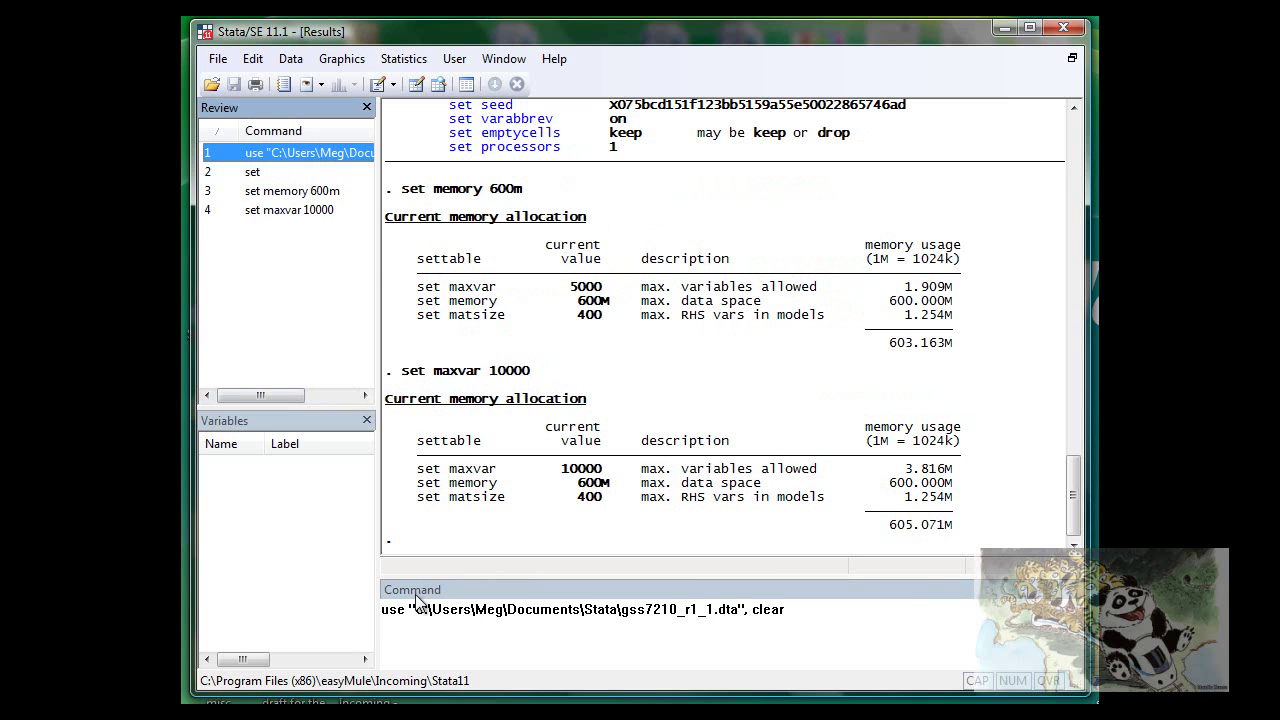
click(856, 617)
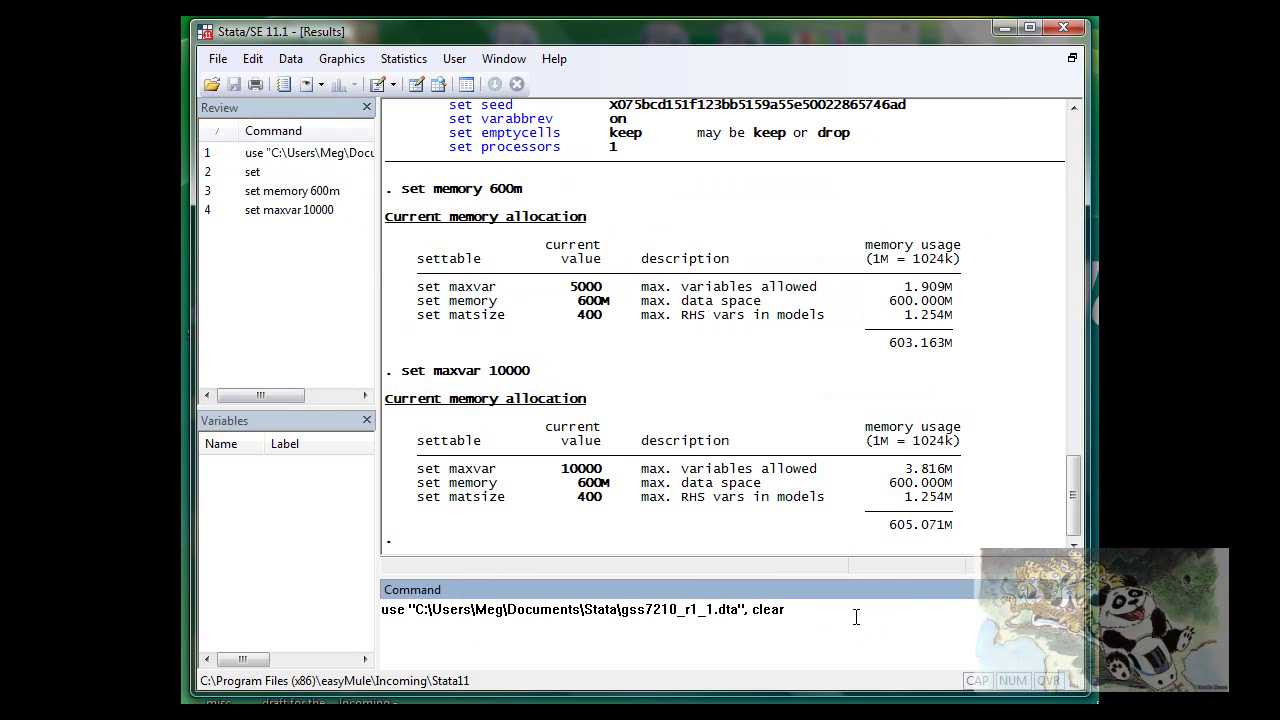
key(Return)
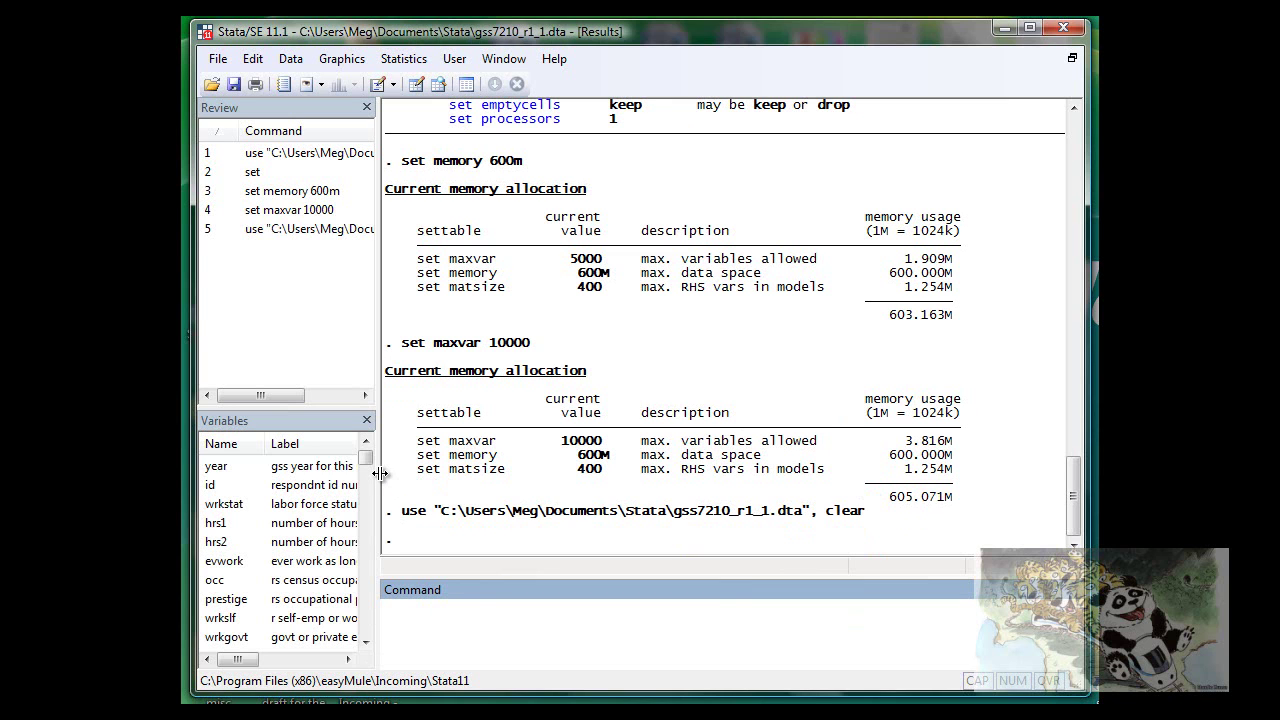
drag(380, 473, 383, 471)
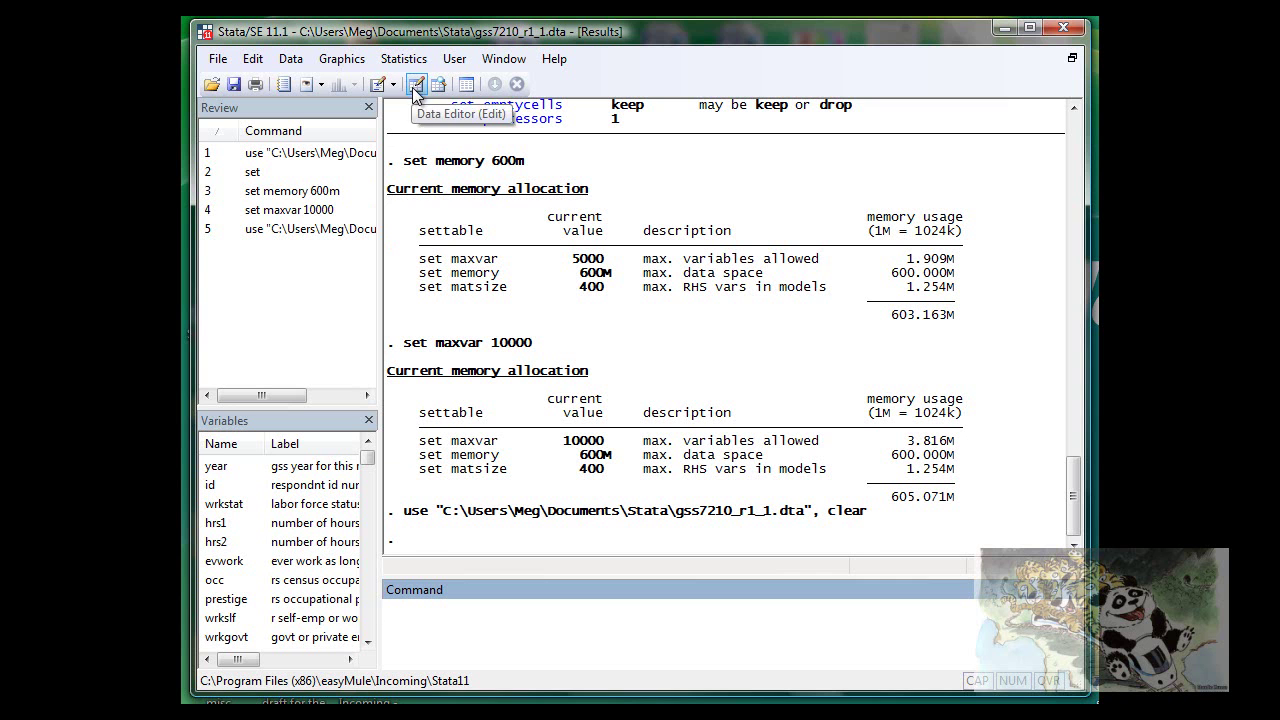
click(467, 87)
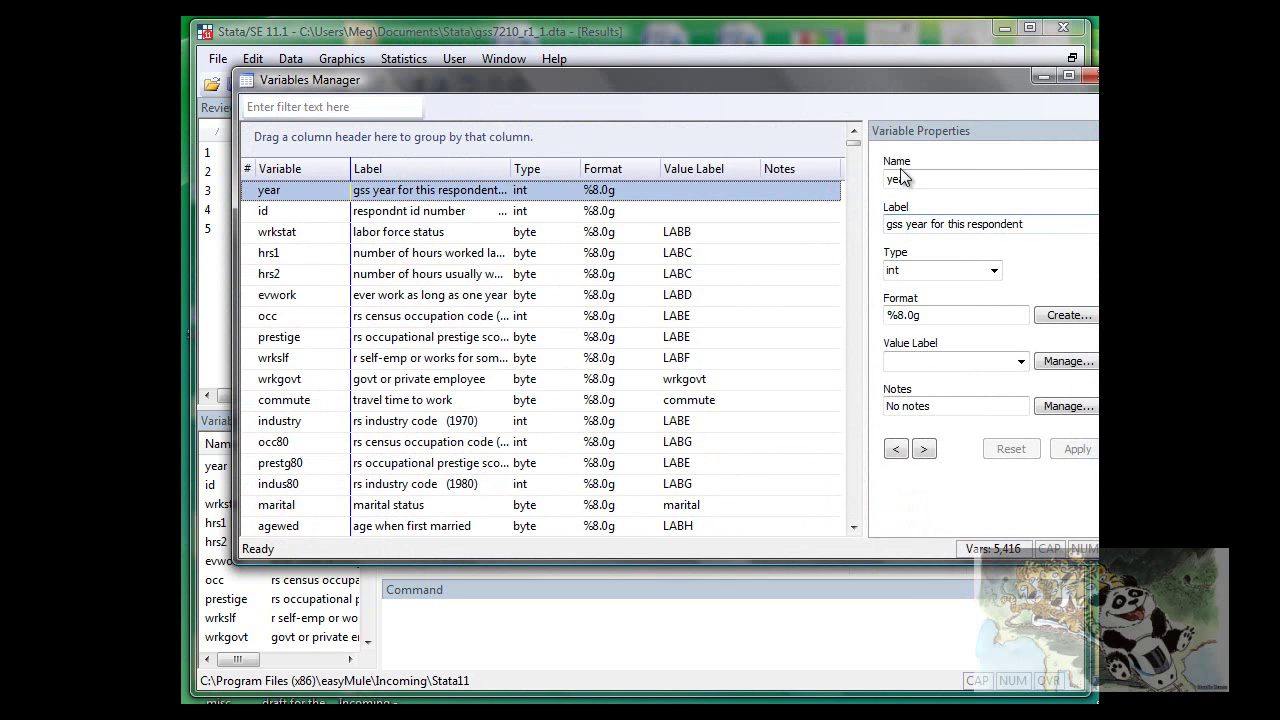
mouse_move(857, 144)
mouse_down()
mouse_move(849, 277)
mouse_move(849, 129)
mouse_up()
click(711, 268)
click(695, 237)
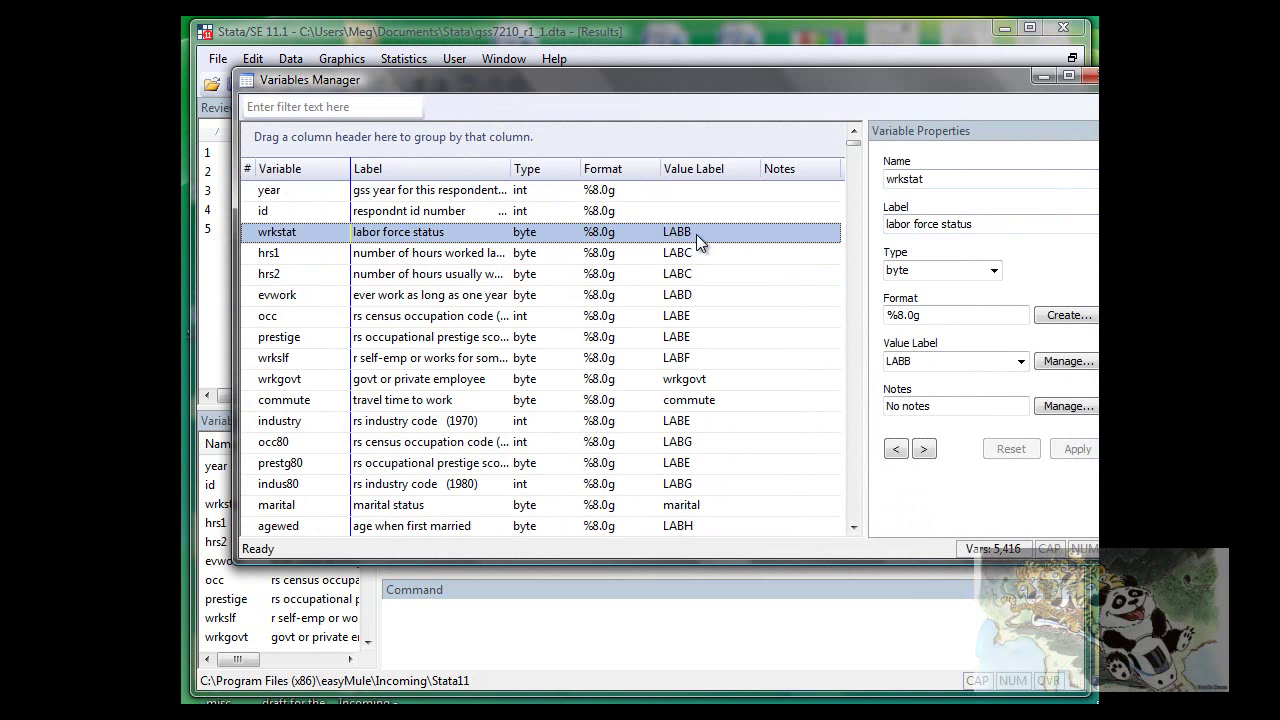
click(692, 379)
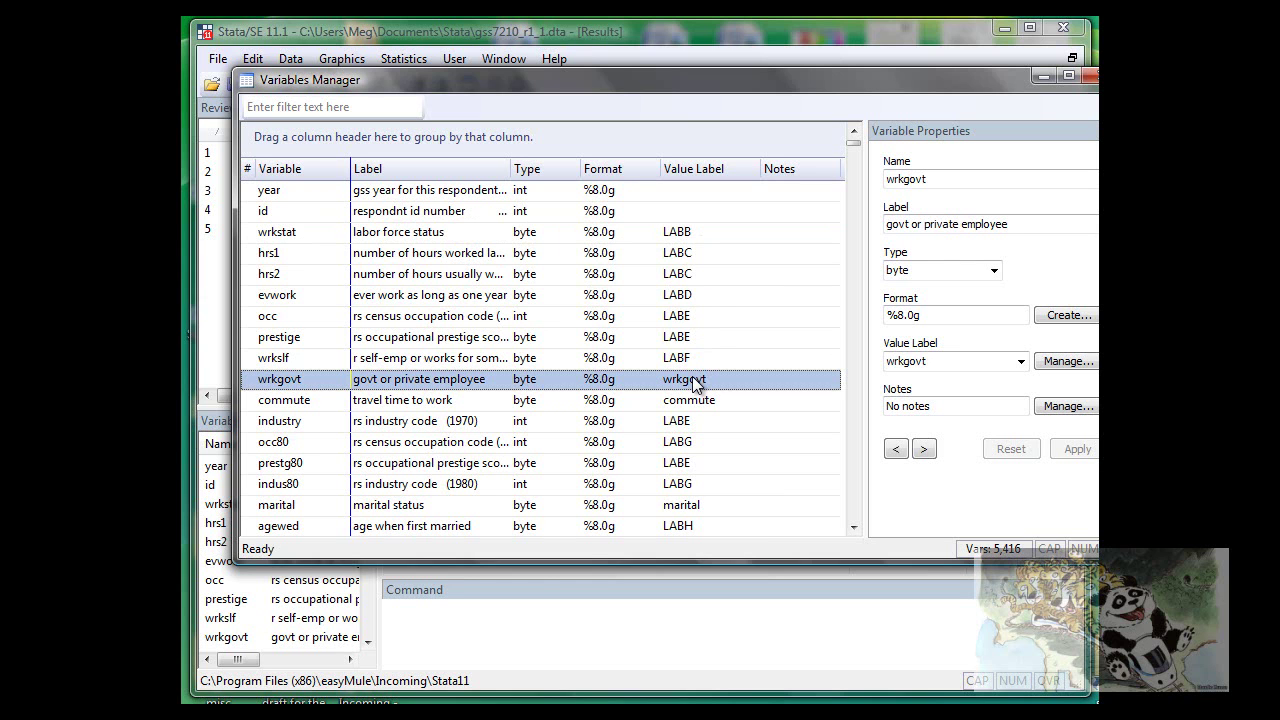
click(668, 440)
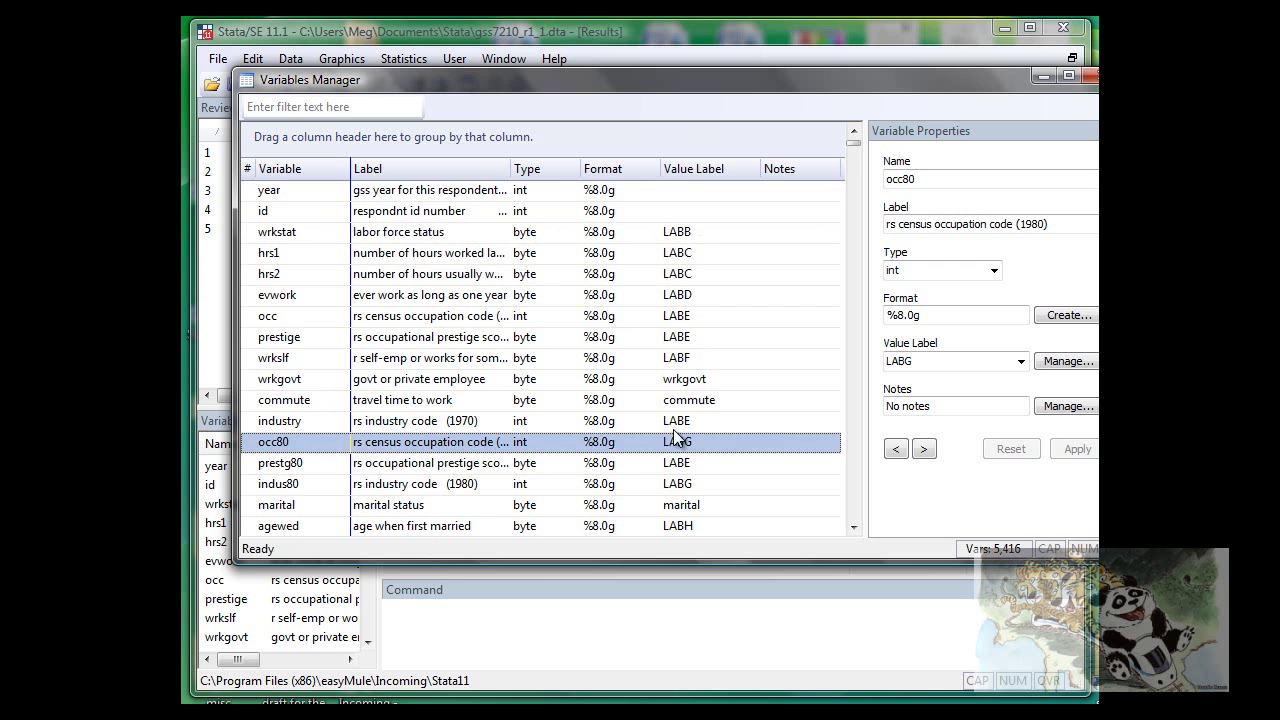
scroll(672, 420, down, 5)
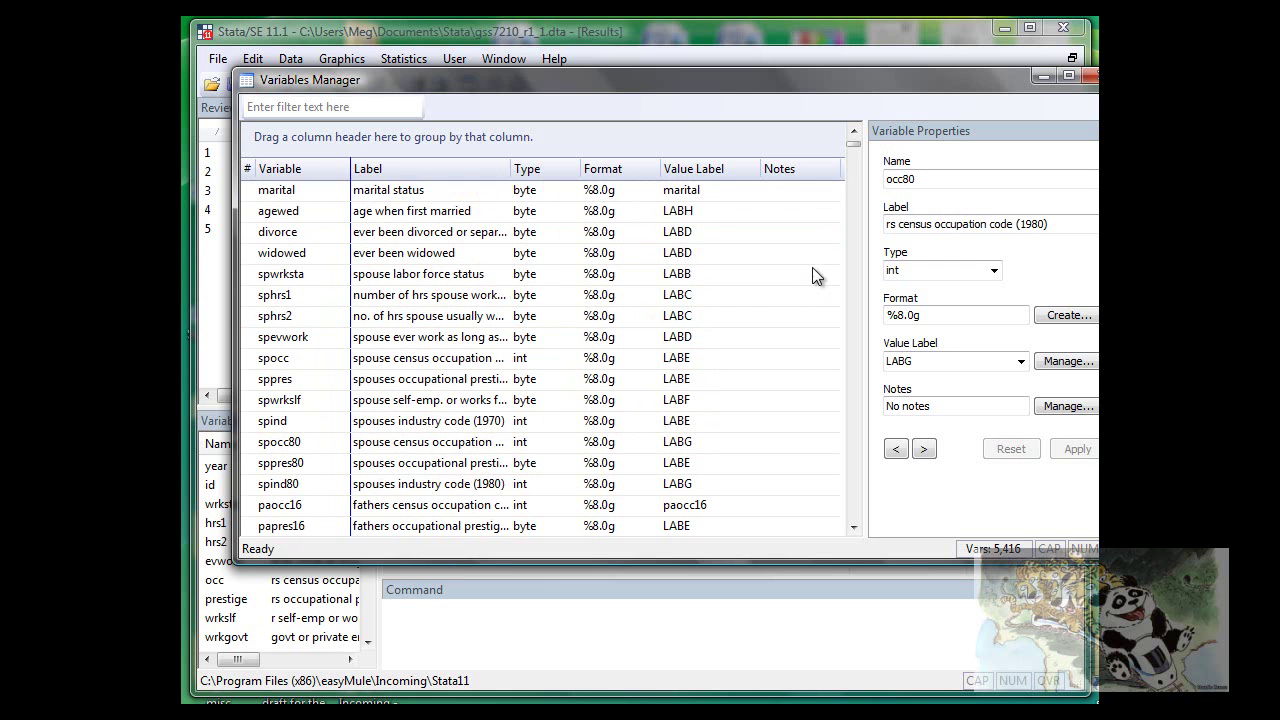
click(1088, 76)
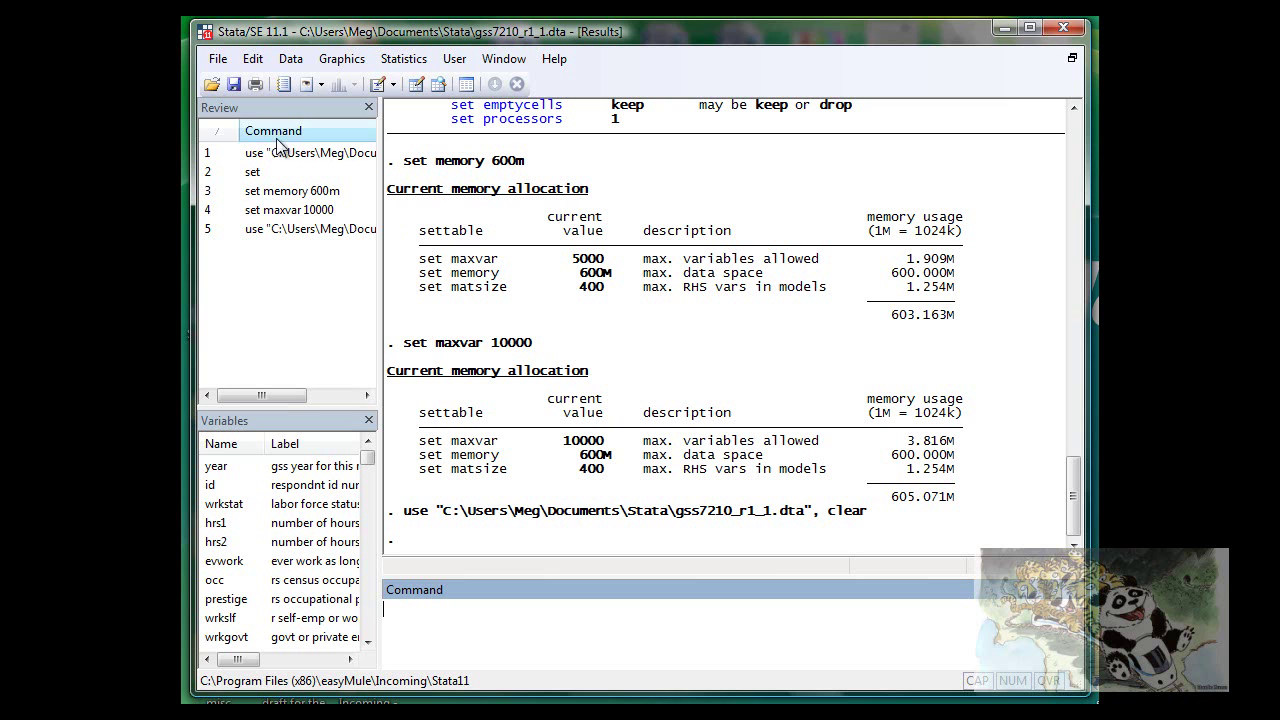
Step: Try saving over gss7210_r1_1.dta, but answer No to the overwrite prompt
click(232, 84)
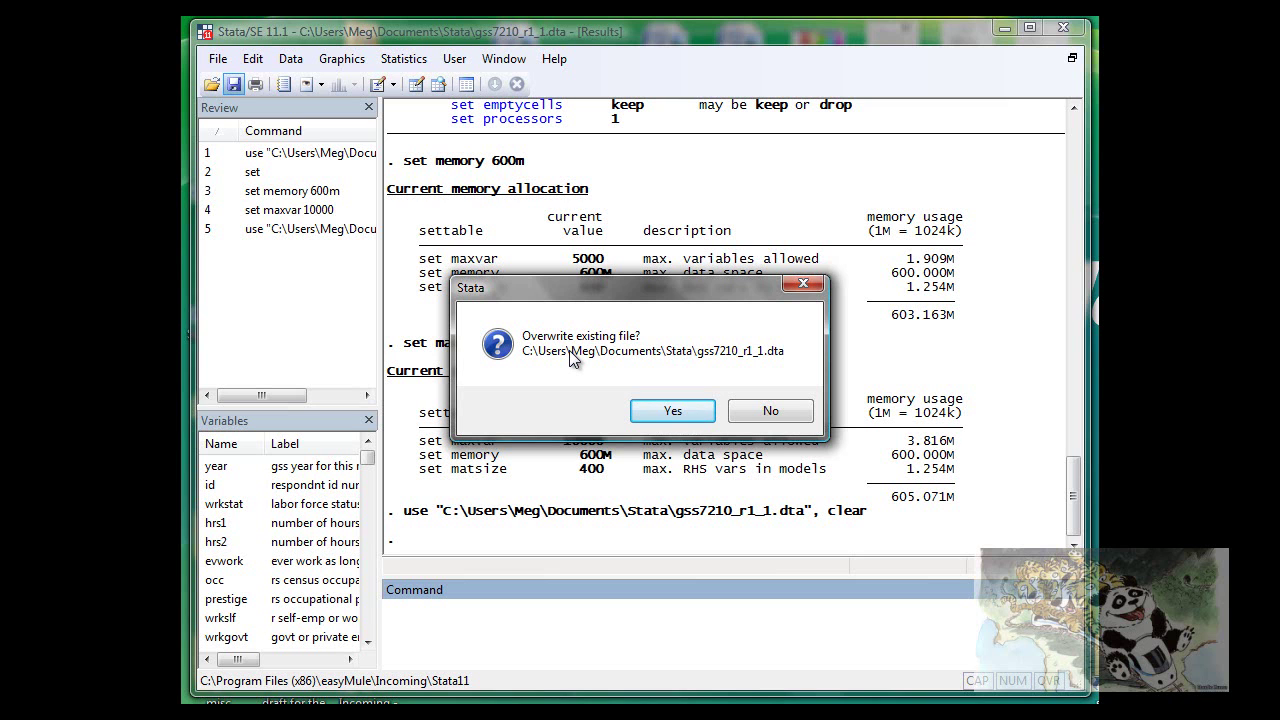
click(776, 410)
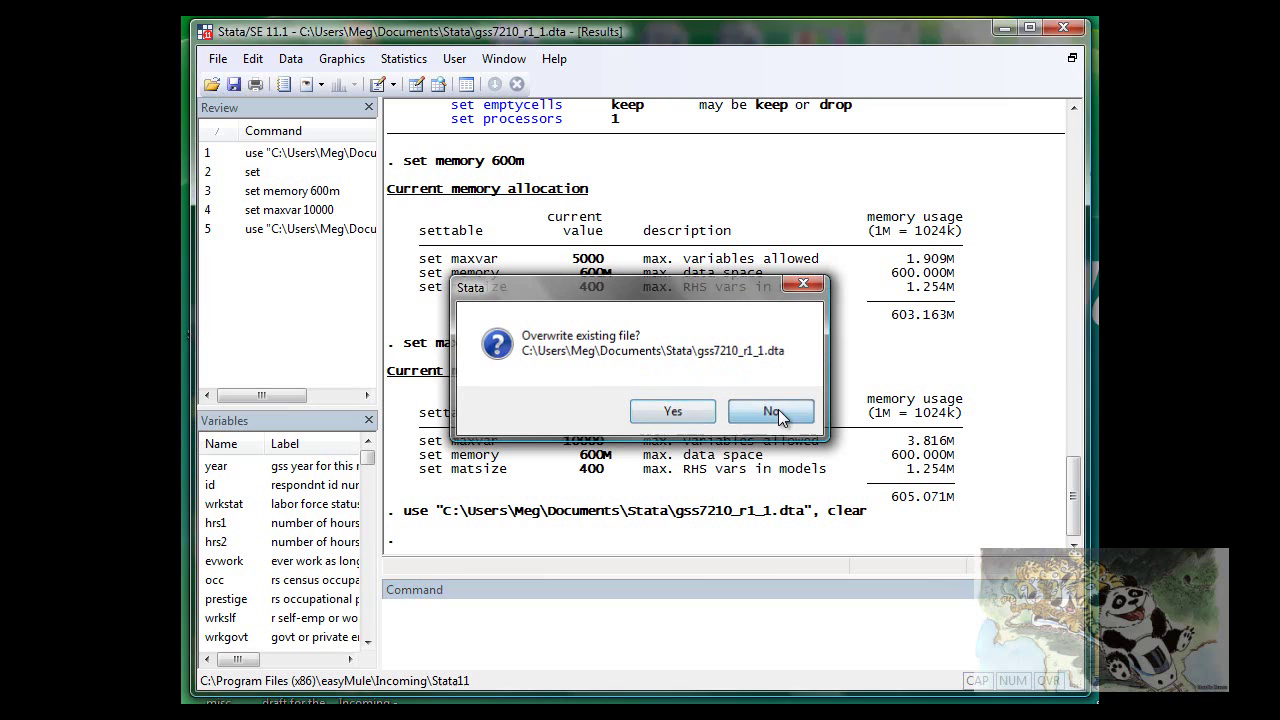
click(217, 59)
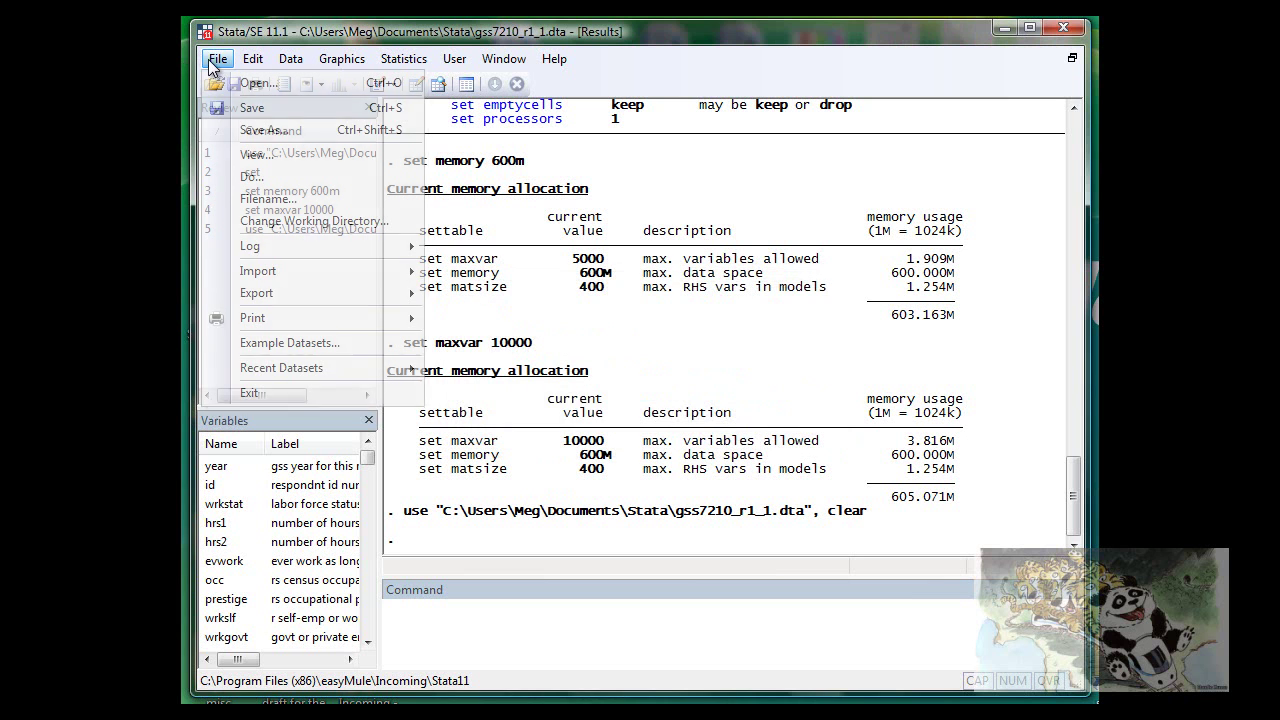
Step: Use Save As, replacing the asterisk file name with try_save
click(262, 130)
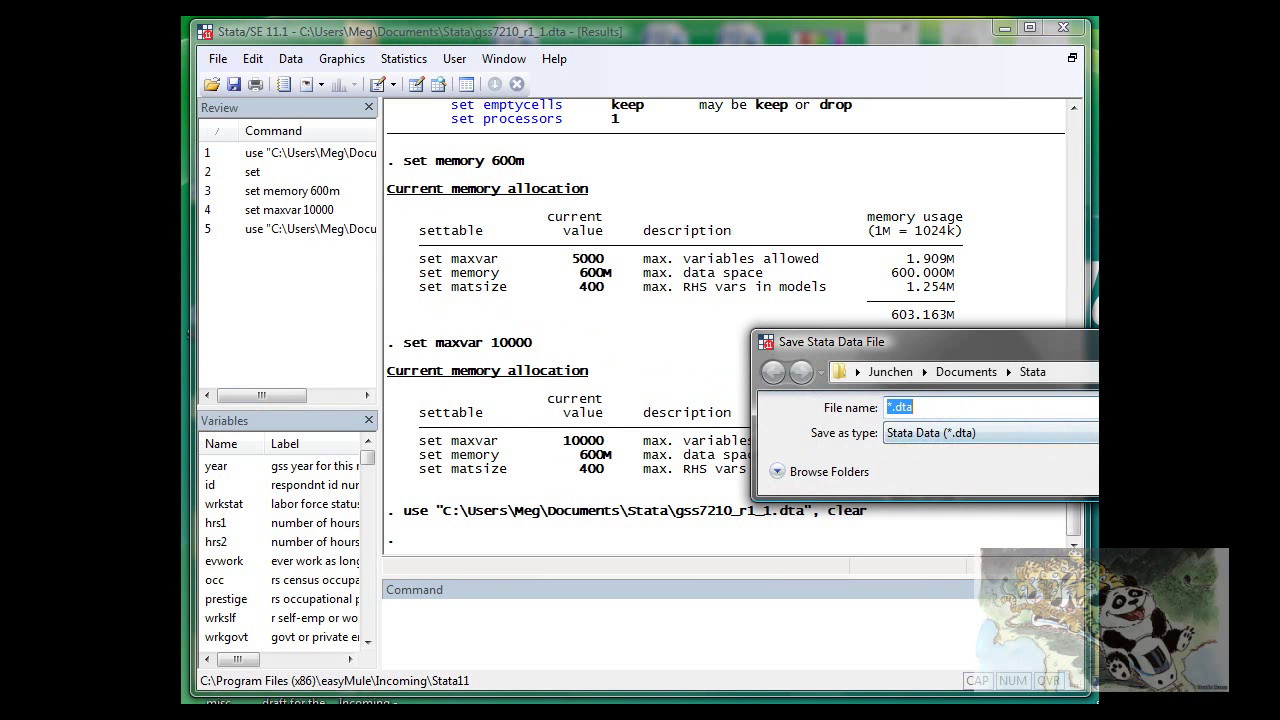
key(Home)
key(Delete)
text(try_save)
key(Return)
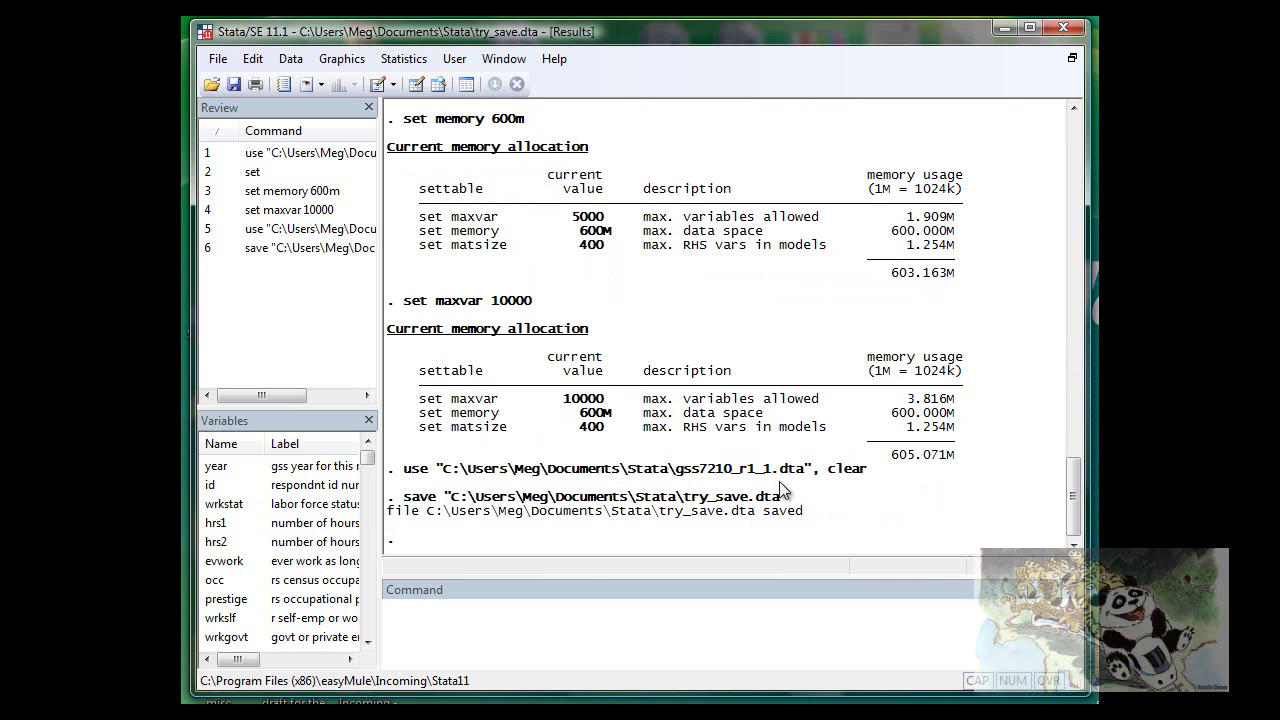
Step: Select the echoed save command line in the Results window
drag(785, 496, 405, 503)
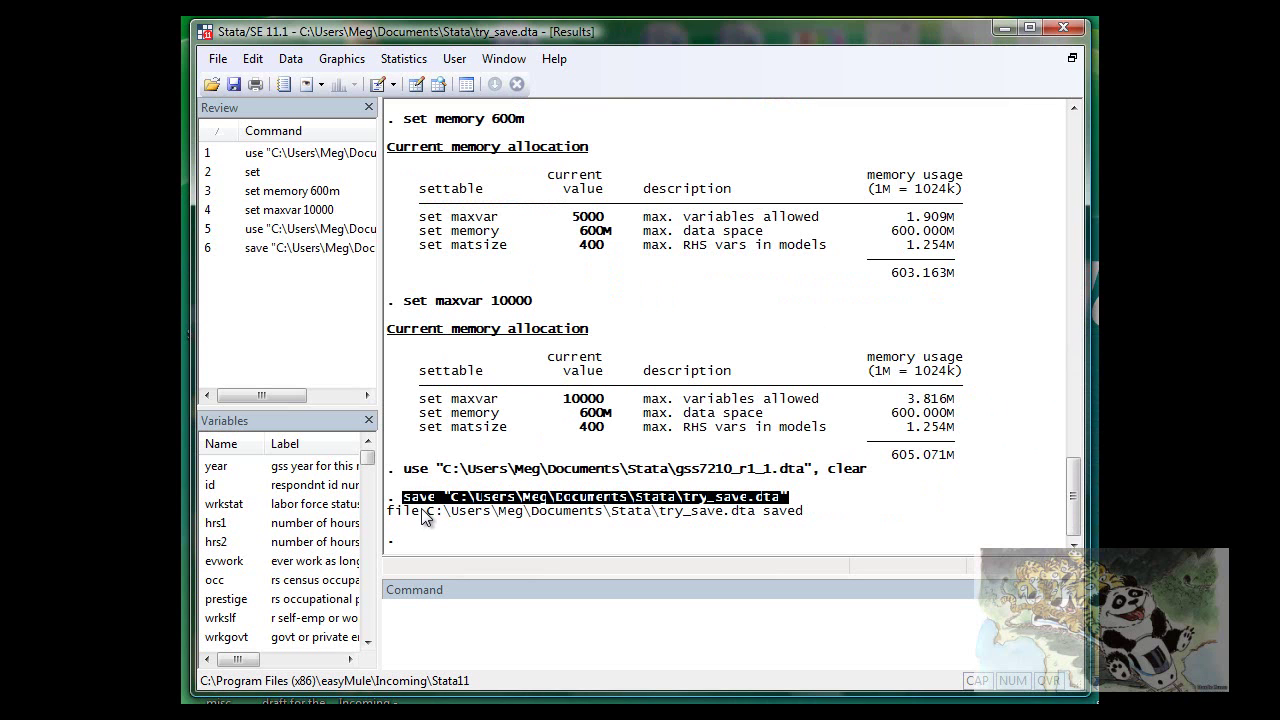
click(420, 508)
drag(402, 498, 795, 502)
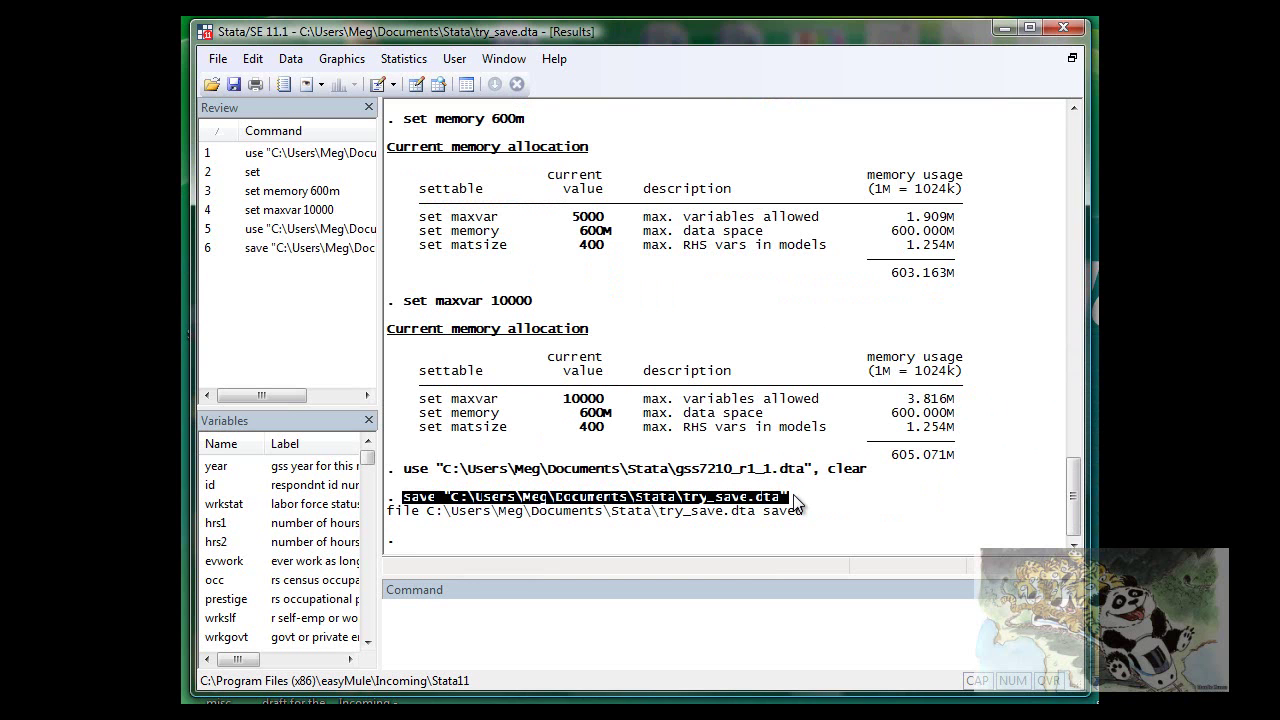